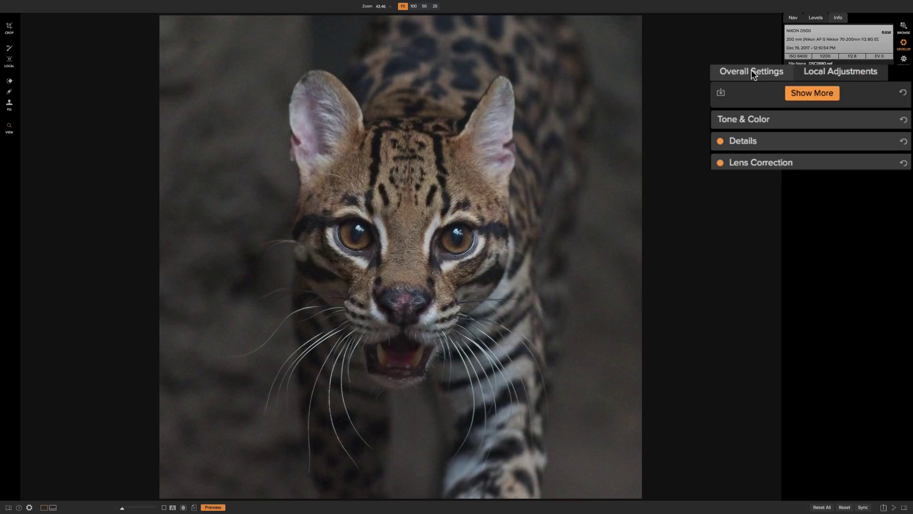
Switch the photo's editing settings to the local adjustments
left_click(836, 72)
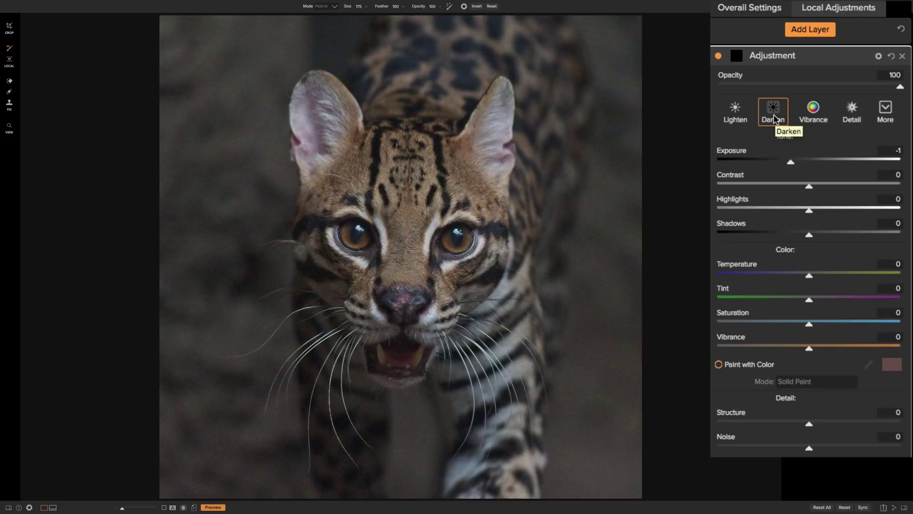
Try the Lighten, Darken, Vibrance and Detail styles in turn on the adjustment layer
left_click(740, 112)
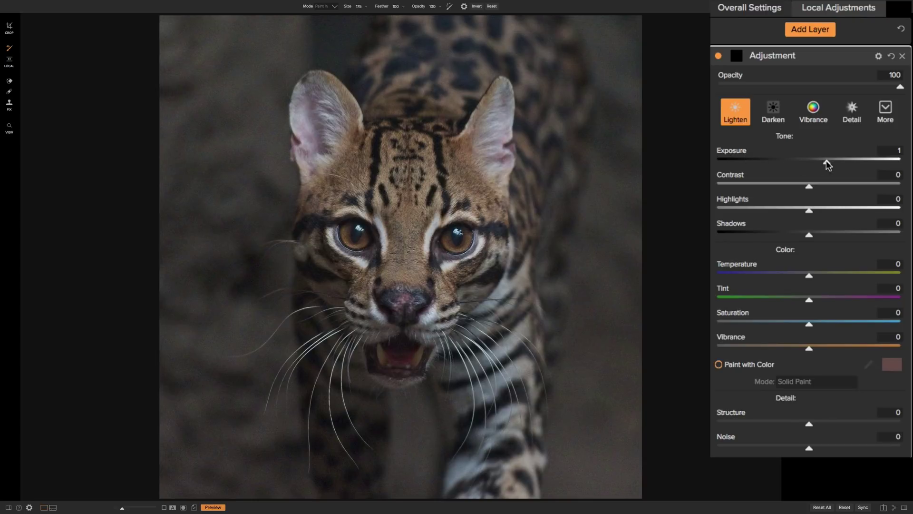
left_click(770, 112)
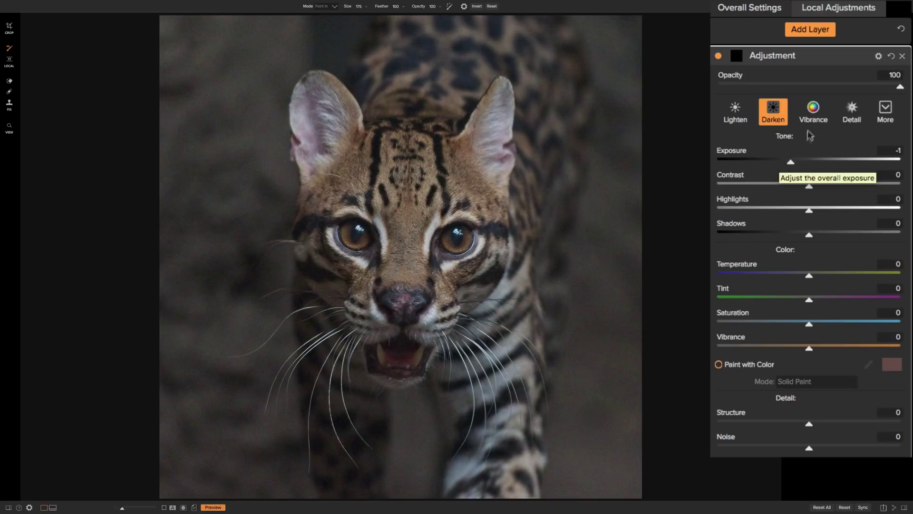
left_click(811, 111)
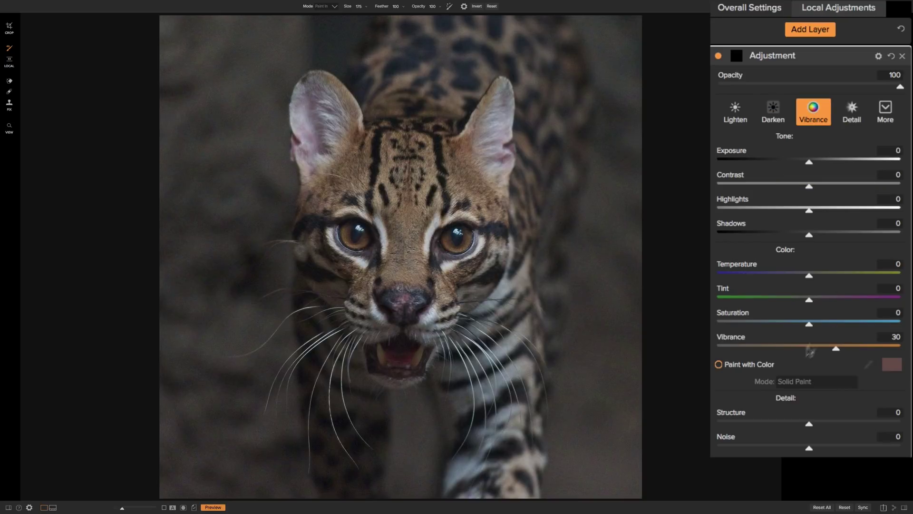
left_click(852, 111)
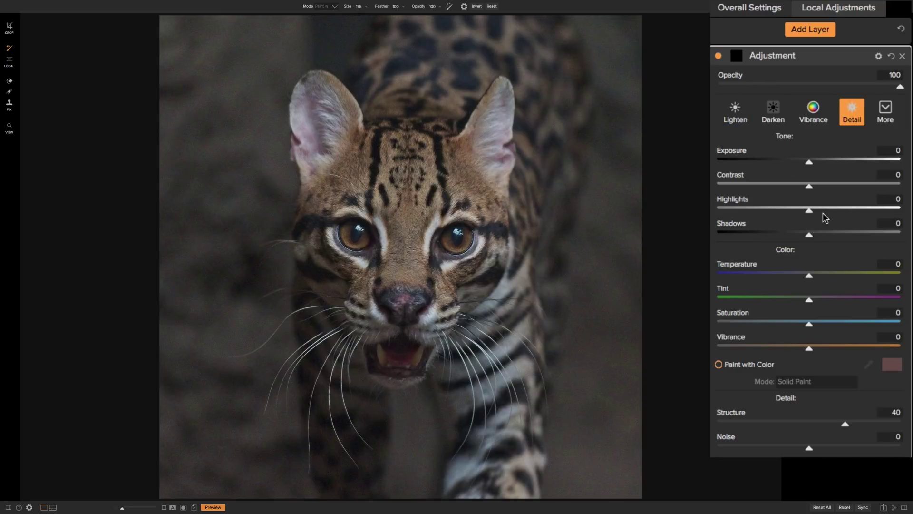
Apply the Magic Eye Fixer style to the adjustment layer
left_click(885, 110)
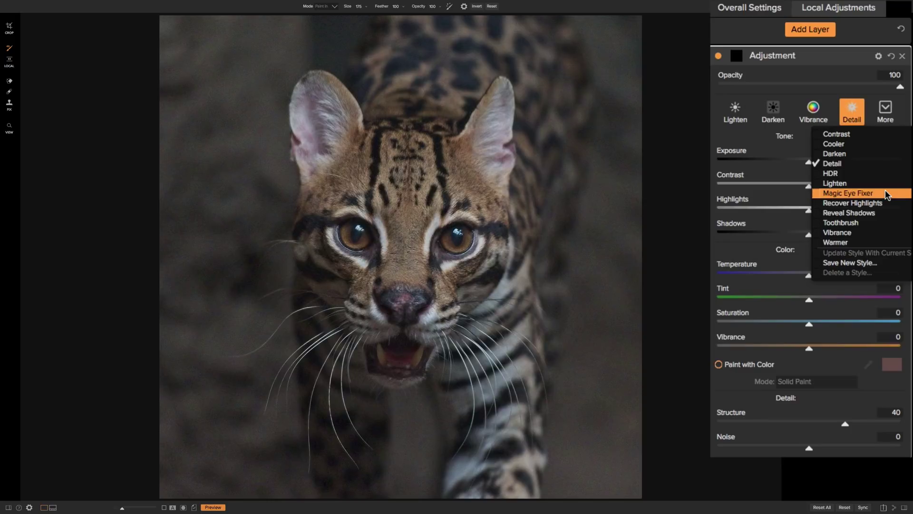
left_click(859, 194)
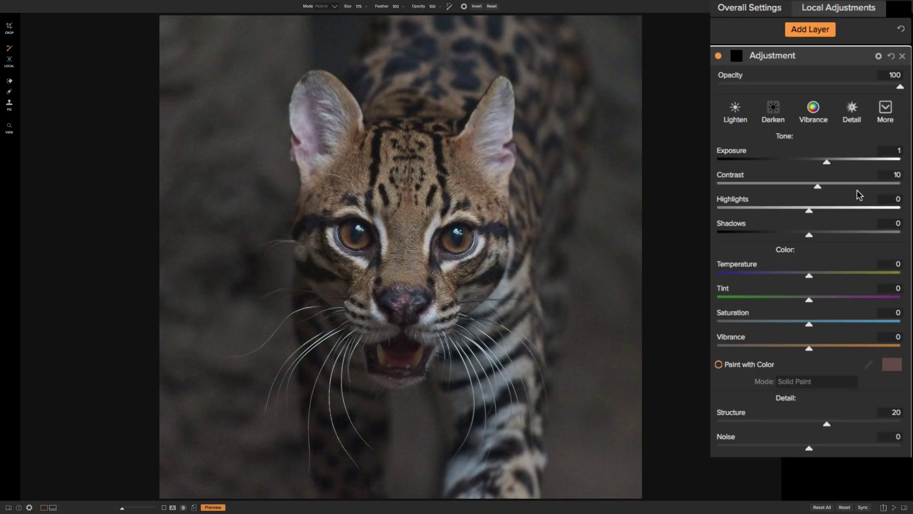
left_click(885, 112)
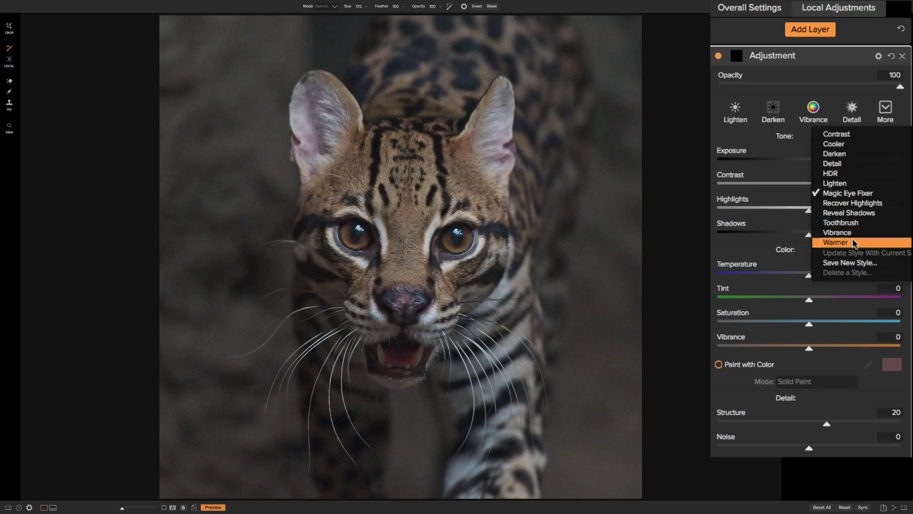
left_click(836, 98)
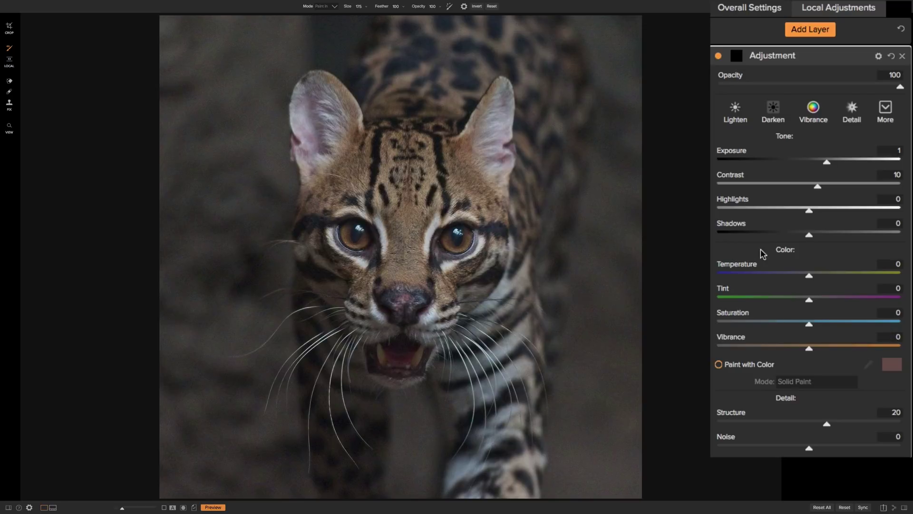
left_click(886, 110)
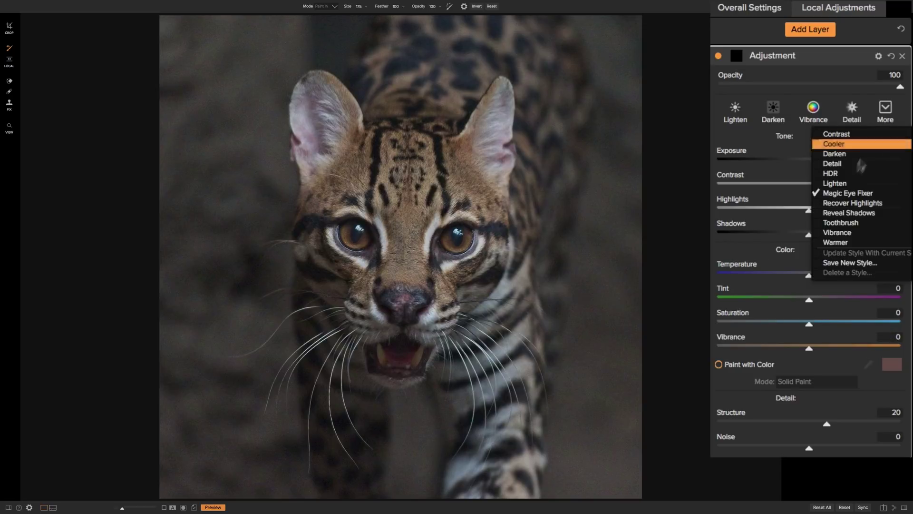
left_click(878, 194)
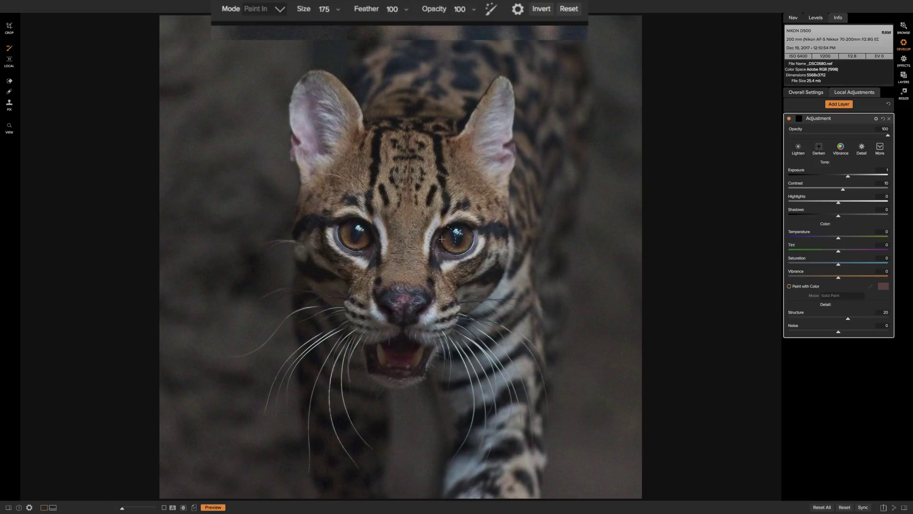
Switch the adjustment brush mode to Paint Out and back to Paint In
left_click(278, 10)
left_click(264, 23)
left_click(274, 10)
left_click(263, 36)
Set the brush size to 700 and enlarge it further to 1000
left_click(338, 10)
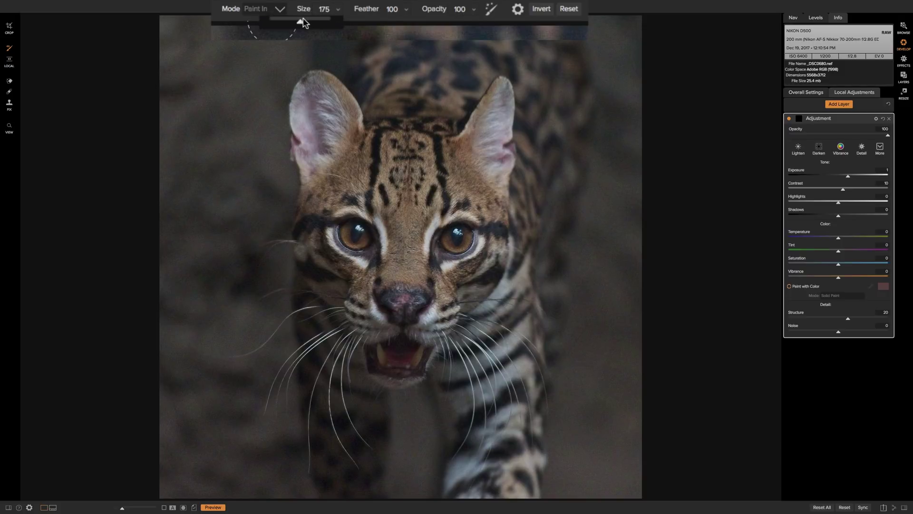
left_click_drag(301, 19, 302, 21)
left_click(338, 9)
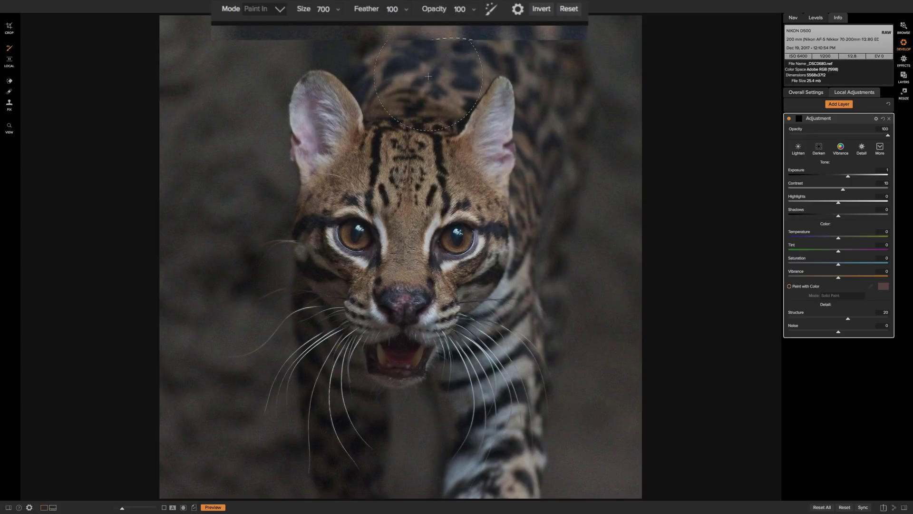
key("bracketright")
key("bracketright")
key("bracketright")
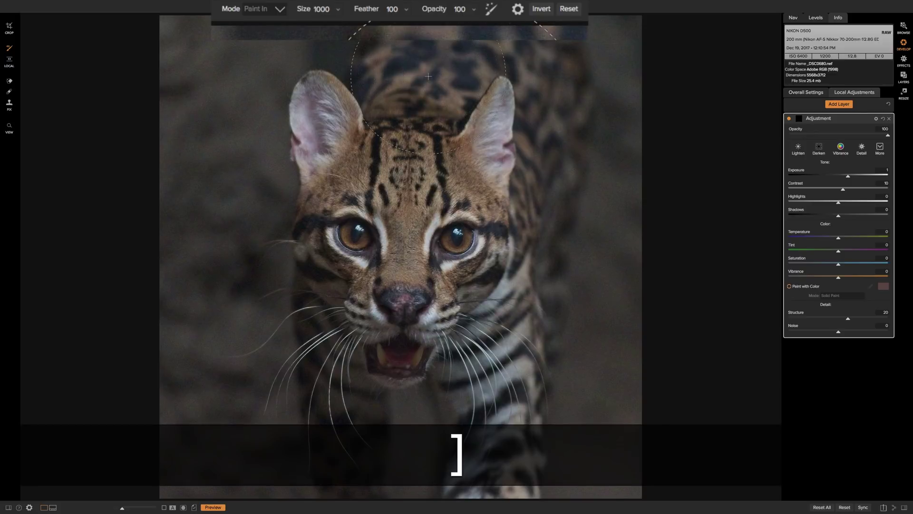
Reduce the adjustment brush size to 350
key("bracketleft")
key("bracketleft")
key("bracketleft")
key("bracketleft")
key("bracketleft")
key("bracketleft")
key("bracketleft")
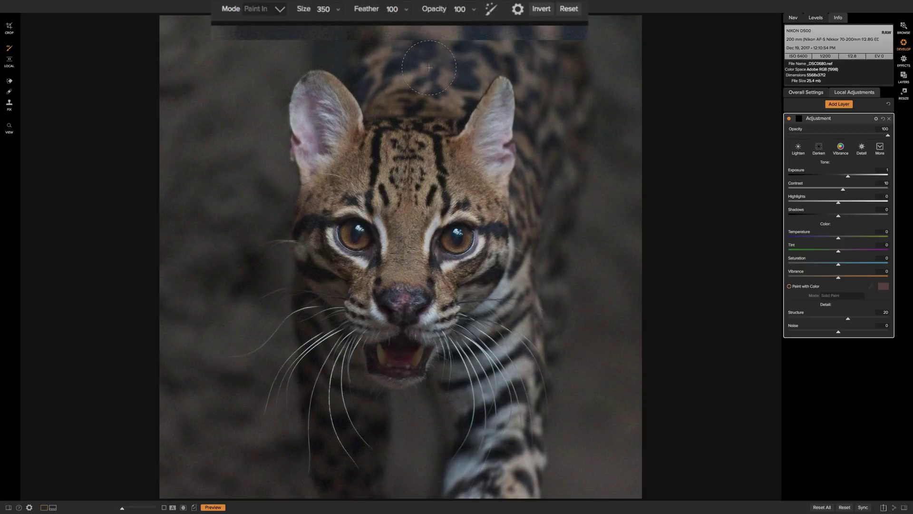
Set the adjustment brush feather to 76
left_click(406, 9)
mouse_move(400, 20)
left_mouse_down()
mouse_move(327, 21)
mouse_move(398, 22)
left_mouse_up()
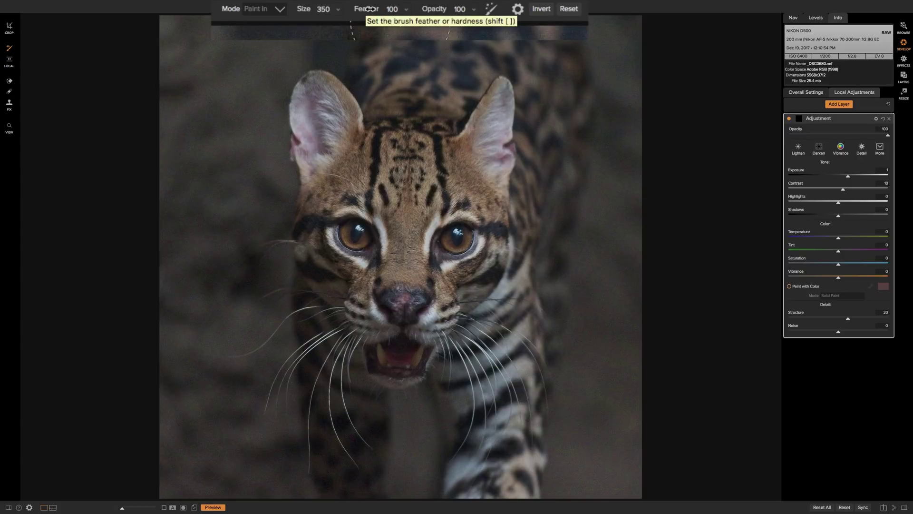
mouse_move(370, 9)
left_mouse_down()
mouse_move(288, 11)
mouse_move(371, 9)
mouse_move(299, 9)
mouse_move(355, 9)
mouse_move(307, 9)
mouse_move(345, 9)
left_mouse_up()
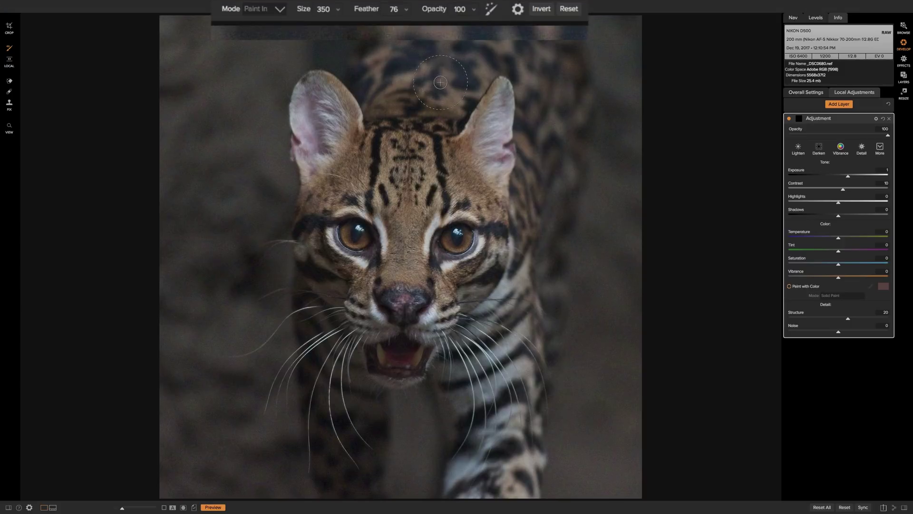
Lower the brush opacity and bring it back to 100
left_click_drag(440, 9, 338, 8)
left_click_drag(432, 15, 535, 13)
left_click(391, 6)
key("Return")
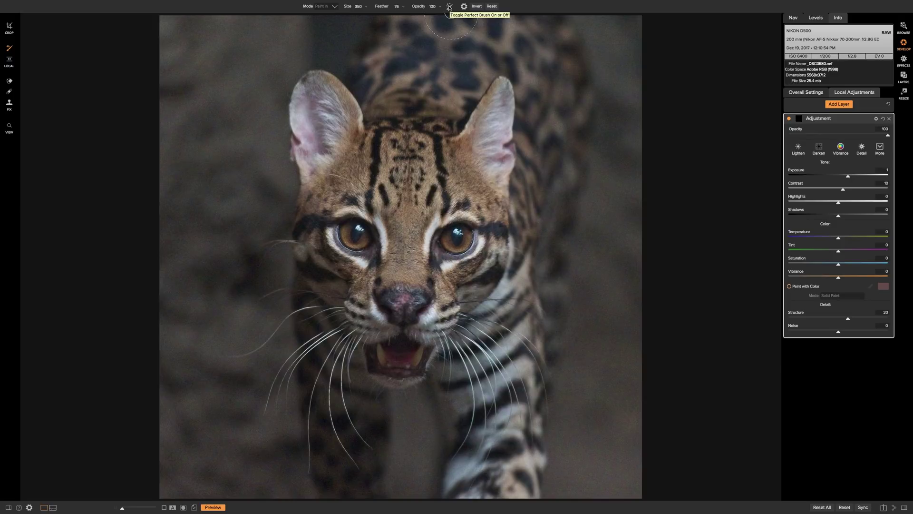
Turn the Perfect Brush on and off again, dismissing its explanation, and inspect the additional brush options
left_click(449, 7)
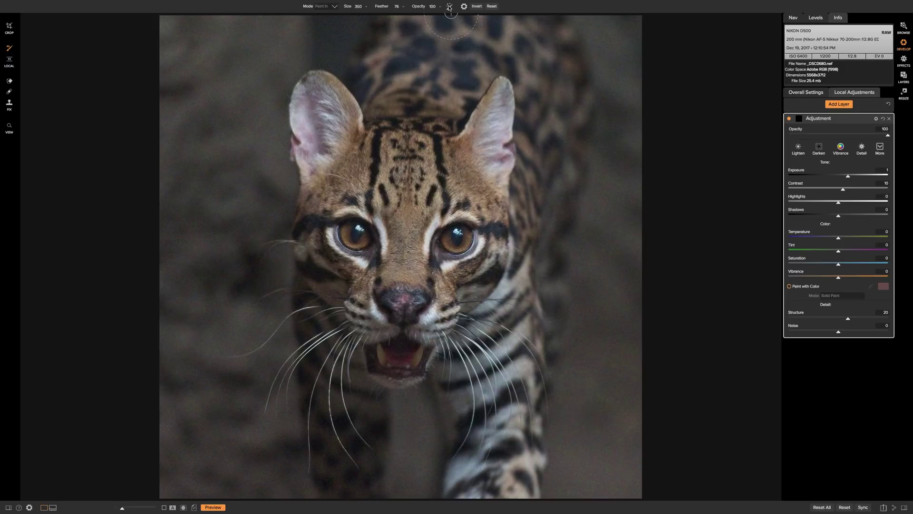
left_click(449, 7)
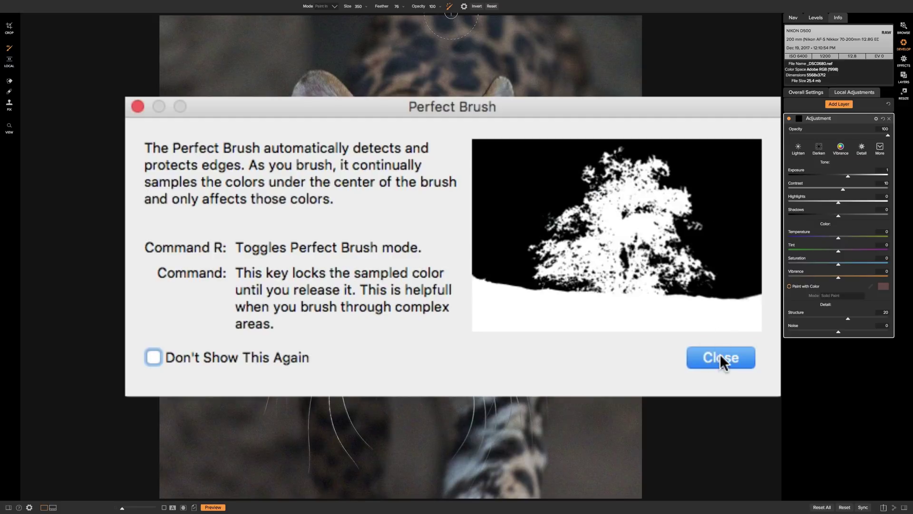
left_click(721, 356)
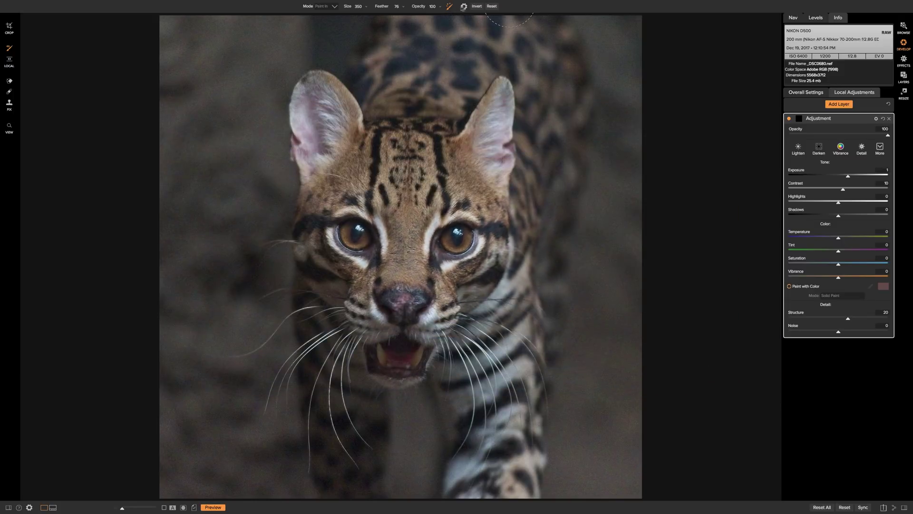
left_click(450, 7)
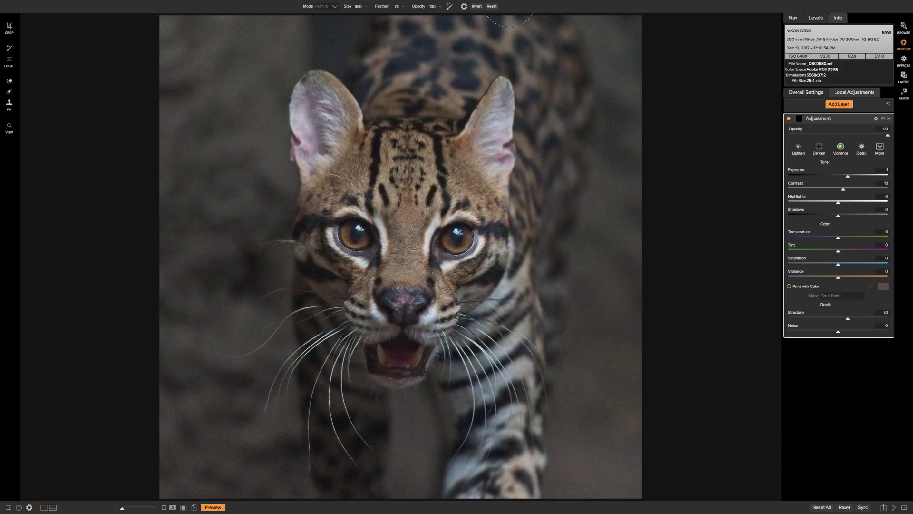
left_click(449, 9)
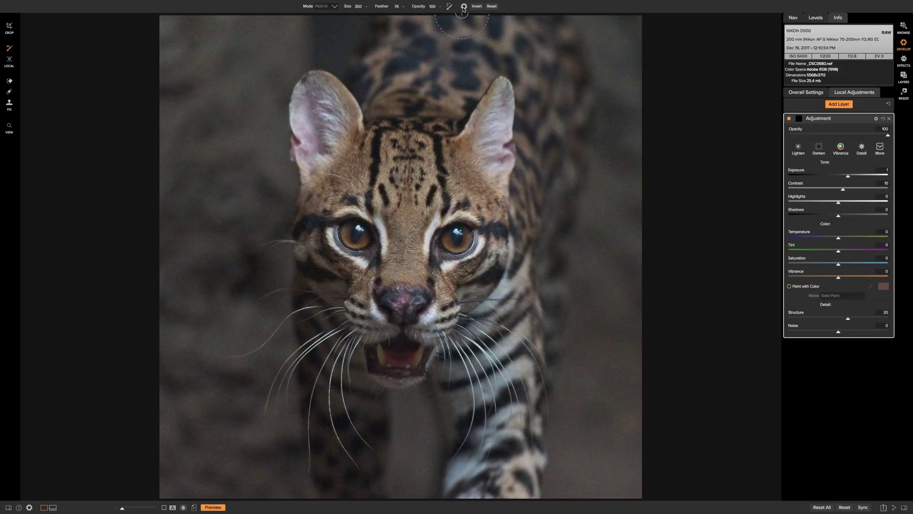
left_click(465, 7)
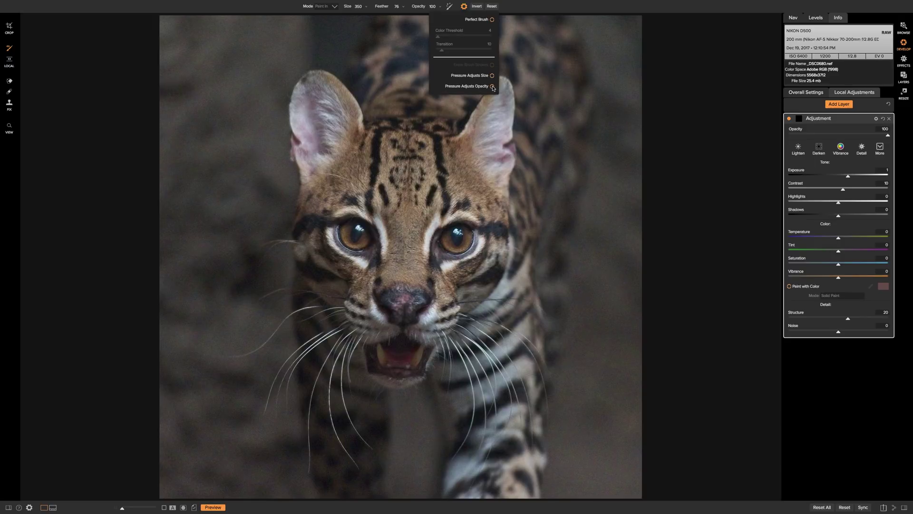
left_click(464, 7)
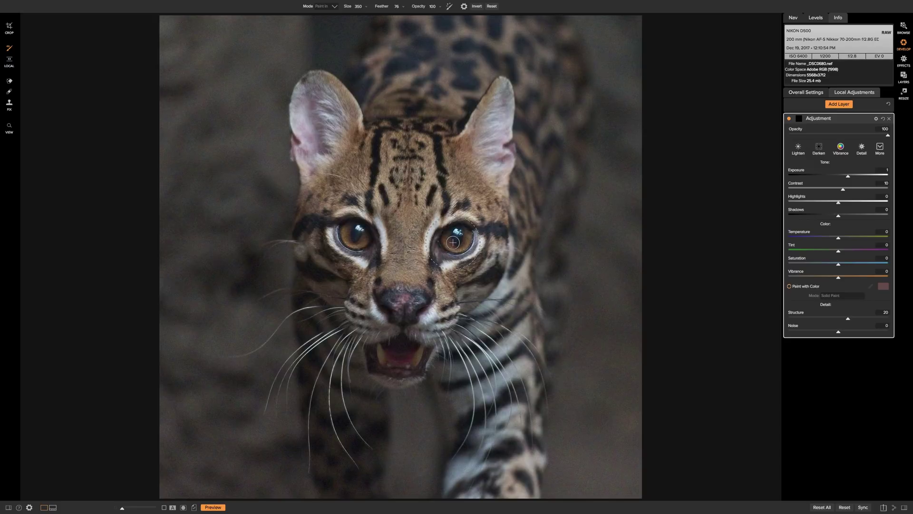
Reduce the brush size to 70 and paint the Magic Eye Fixer adjustment over both of the cat's eyes
key("bracketleft")
key("bracketleft")
key("bracketleft")
key("bracketleft")
key("bracketleft")
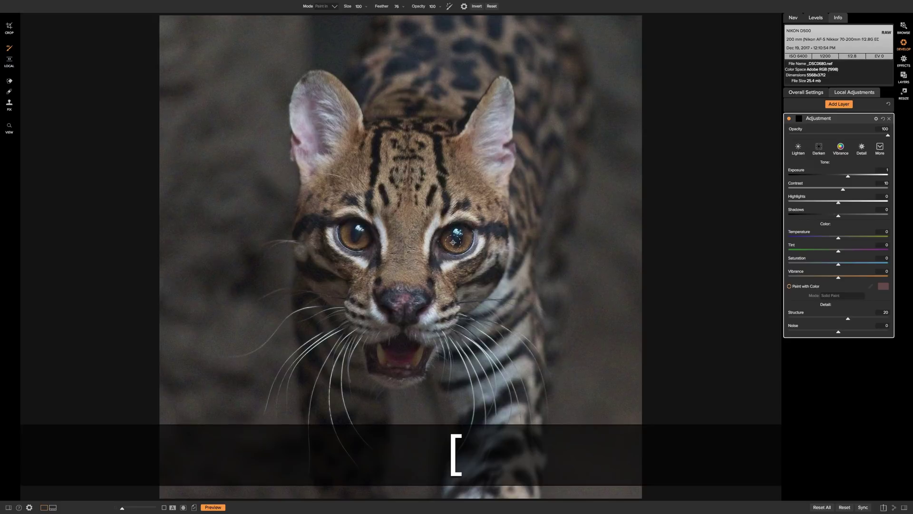
key("bracketleft")
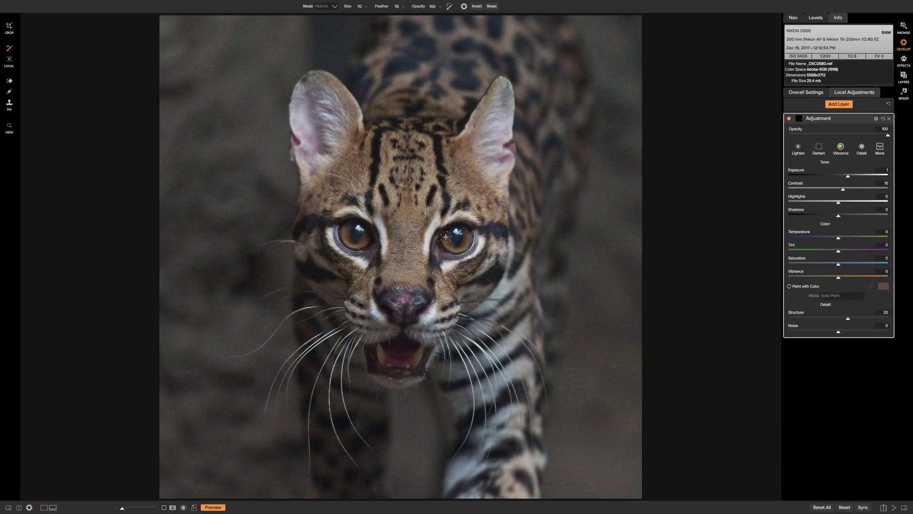
mouse_move(447, 244)
left_mouse_down()
mouse_move(464, 245)
mouse_move(467, 229)
left_mouse_up()
mouse_move(377, 240)
left_mouse_down()
mouse_move(353, 241)
mouse_move(348, 223)
left_mouse_up()
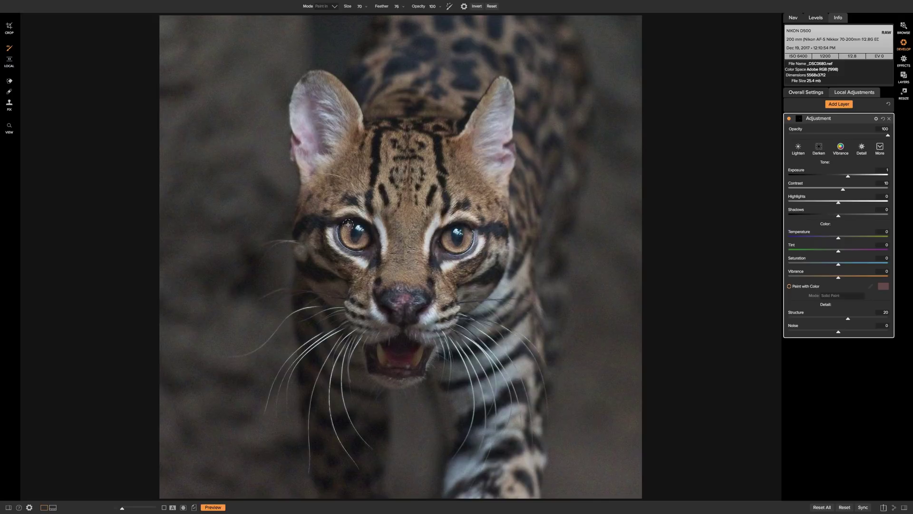
Reduce the brush size to 40 and set the eye adjustment's Exposure to 0.5, Vibrance to 13 and Structure to 27
left_click(880, 147)
left_click(765, 164)
key("bracketleft")
left_click_drag(848, 176, 819, 164)
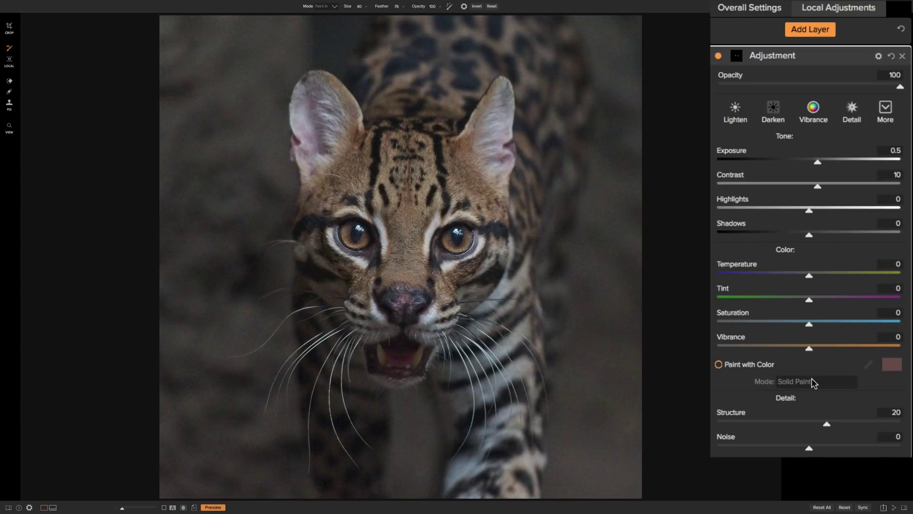
left_click_drag(809, 349, 824, 350)
left_click_drag(832, 423, 834, 423)
Compare the photo with and without the eye adjustment and set its Exposure to 0.4
left_click(718, 56)
left_click(720, 57)
left_click(817, 160)
left_click(718, 56)
left_click(719, 56)
Inspect the cat's retouched eyes at 100% zoom and return to the fitted view
left_click(8, 129)
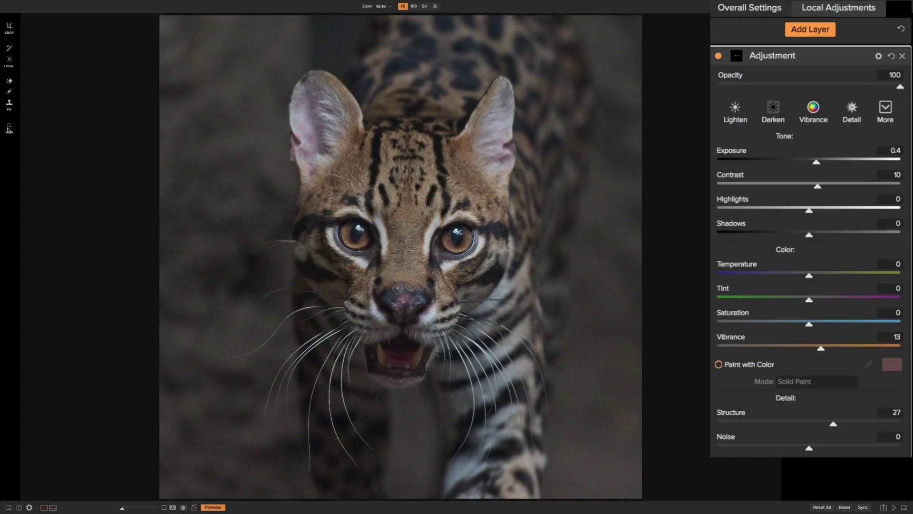
left_click(590, 161)
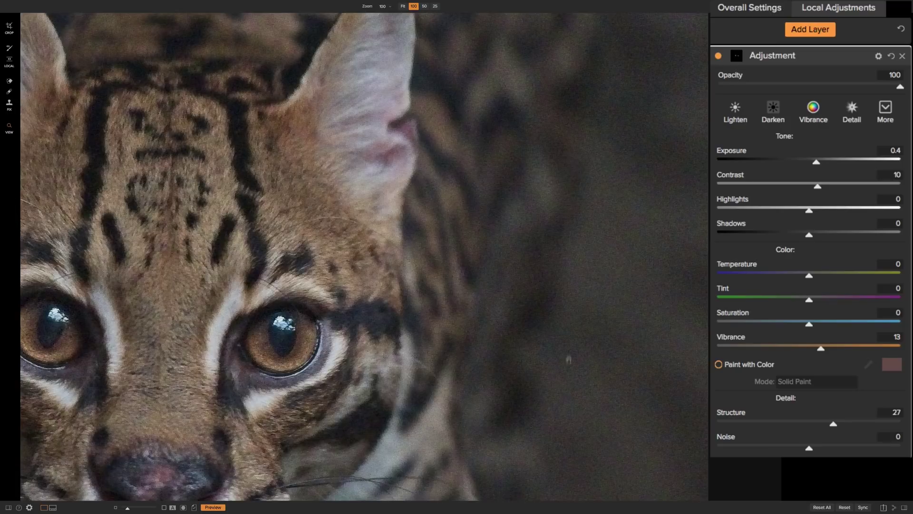
left_click(529, 189)
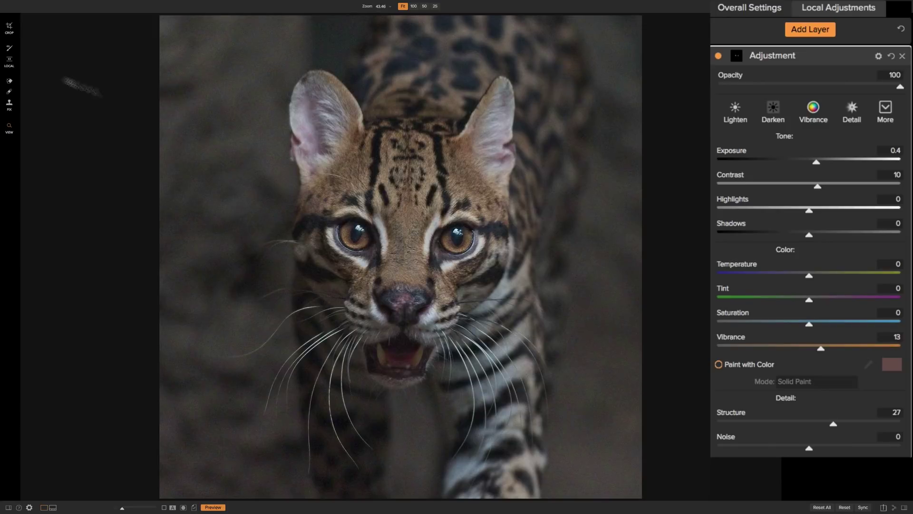
Reactivate the adjustment brush, add a new local adjustment layer and set its Noise to -100
left_click(9, 48)
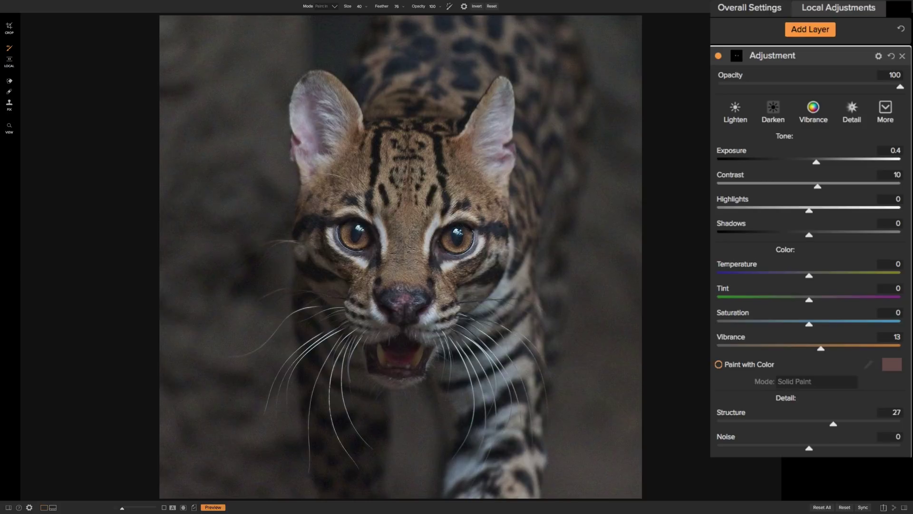
left_click(814, 25)
left_click_drag(809, 448, 716, 448)
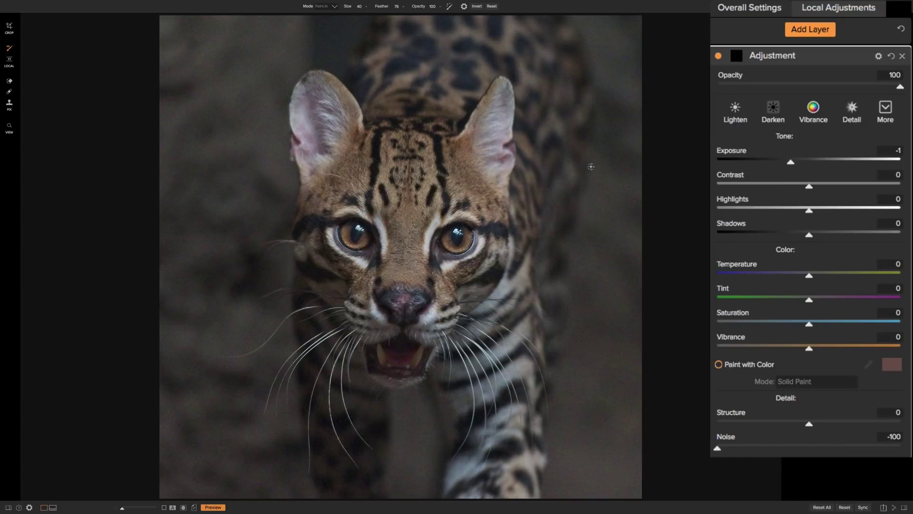
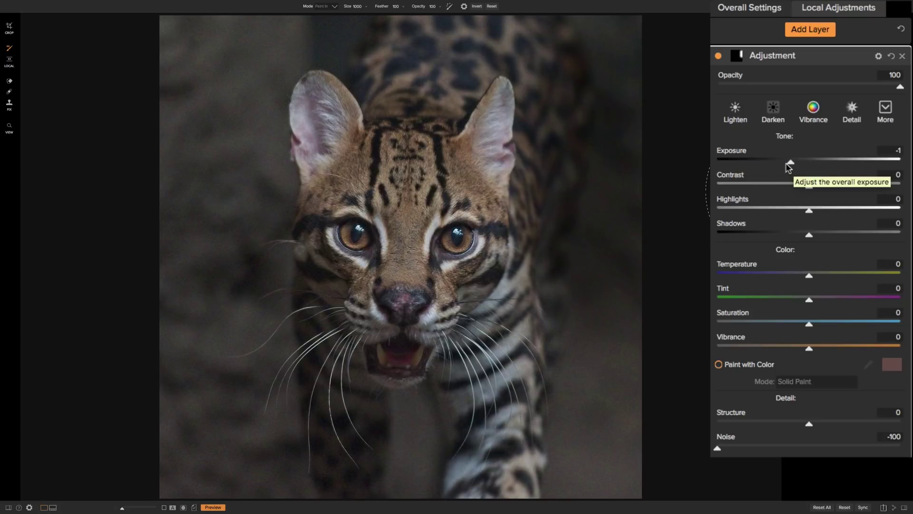
Reset the new layer's Exposure to 0 and paint its noise reduction over the background around the cat's head, reducing the brush size to 400
double_click(733, 150)
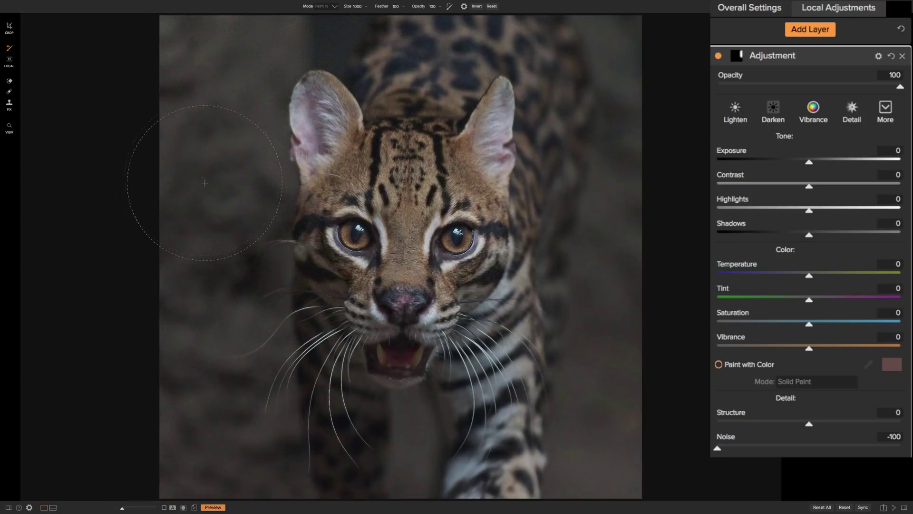
mouse_move(257, 373)
left_mouse_down()
mouse_move(256, 388)
mouse_move(301, 380)
left_mouse_up()
key("bracketright")
key("bracketleft")
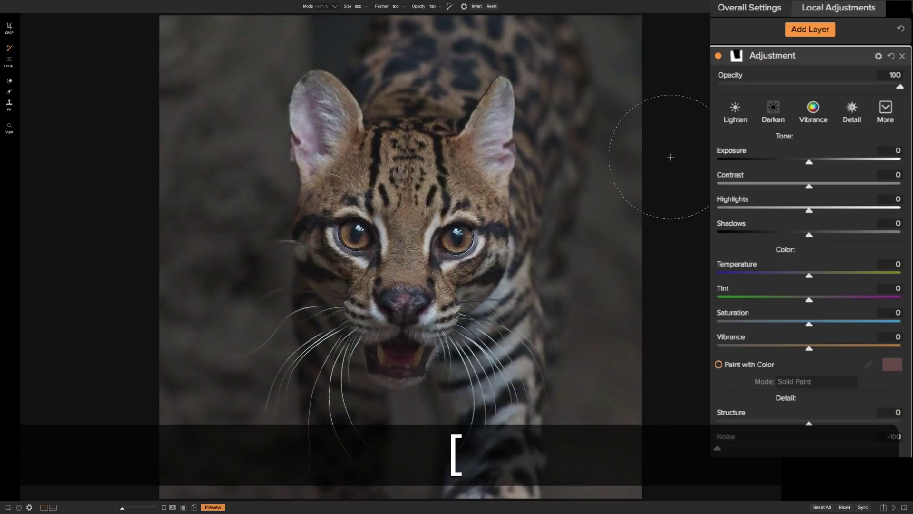
key("bracketleft")
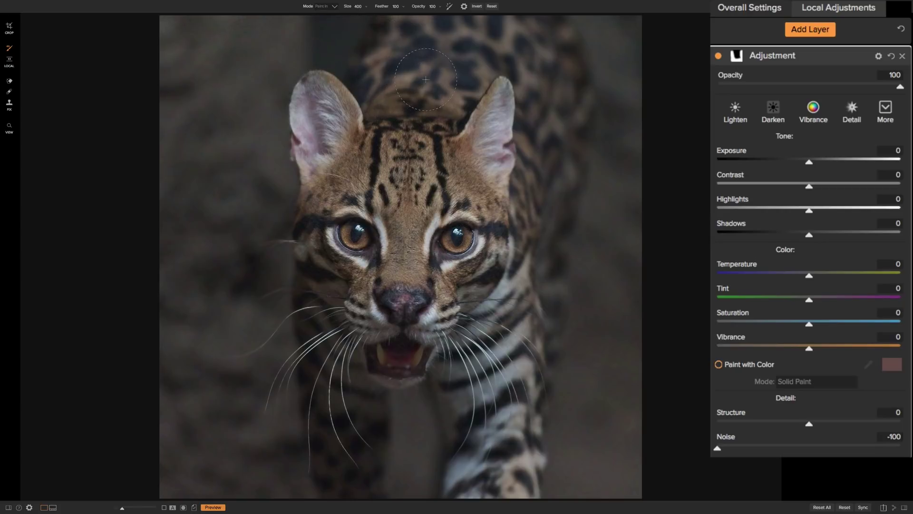
left_click_drag(241, 203, 245, 244)
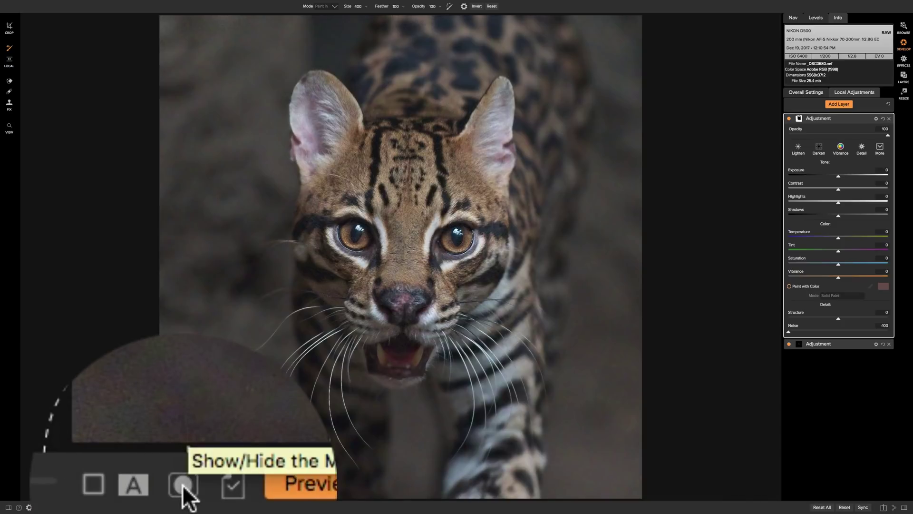
Display the noise layer's mask, paint in the missed background spots, and check the mask as a Red Overlay before hiding it
left_click(183, 507)
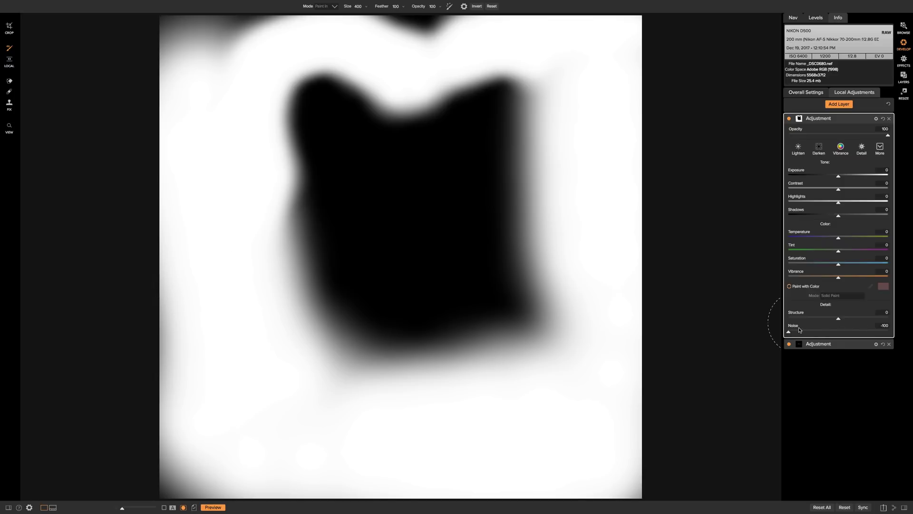
mouse_move(238, 471)
left_mouse_down()
mouse_move(149, 473)
mouse_move(179, 320)
mouse_move(171, 81)
mouse_move(184, 31)
mouse_move(550, 27)
mouse_move(585, 58)
mouse_move(620, 365)
mouse_move(577, 457)
mouse_move(603, 480)
mouse_move(636, 482)
mouse_move(550, 444)
mouse_move(407, 432)
mouse_move(336, 414)
mouse_move(329, 394)
mouse_move(253, 424)
mouse_move(212, 473)
mouse_move(195, 442)
left_mouse_up()
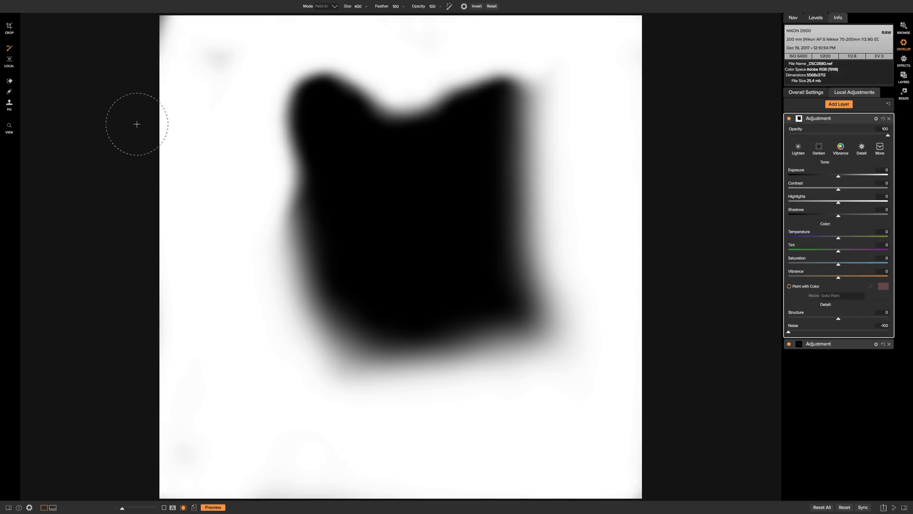
mouse_move(135, 6)
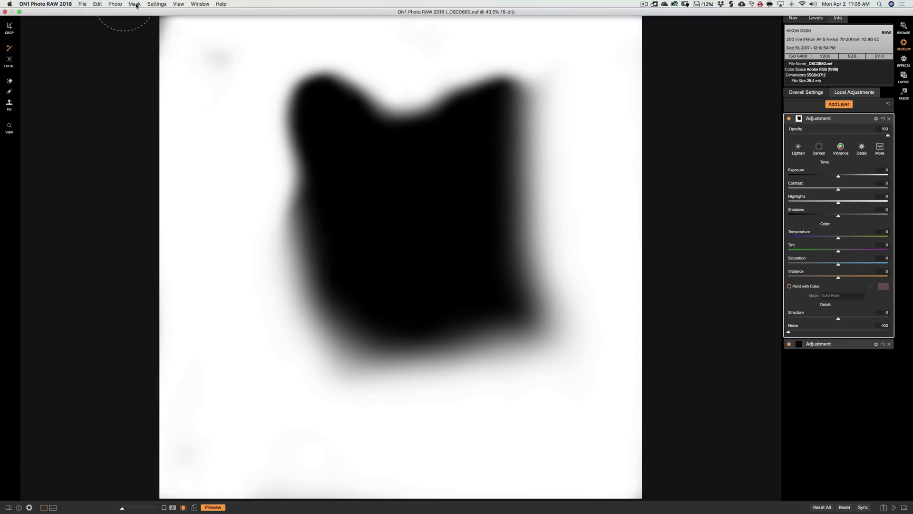
left_click(135, 5)
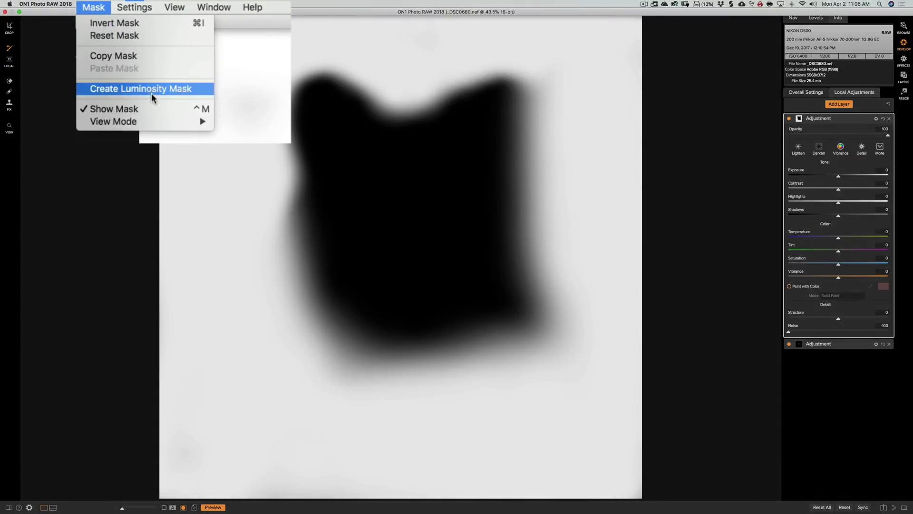
mouse_move(161, 117)
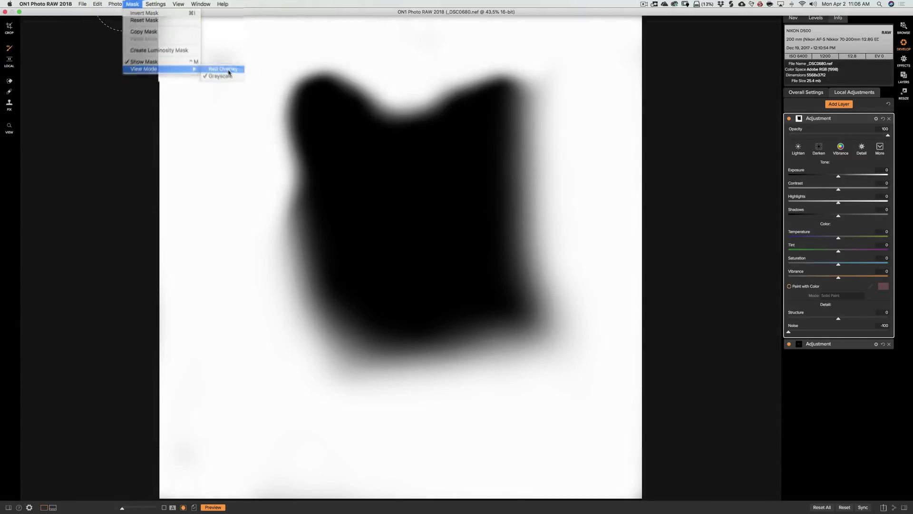
left_click(229, 70)
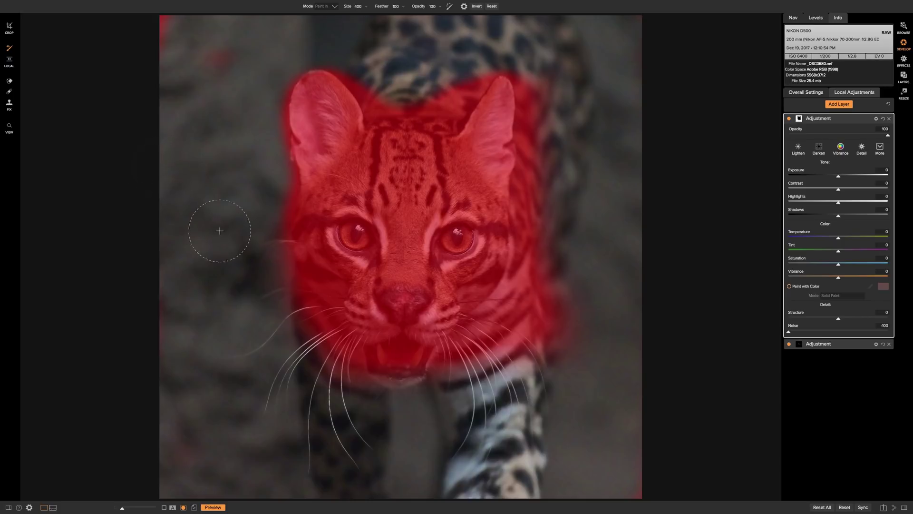
left_click(184, 508)
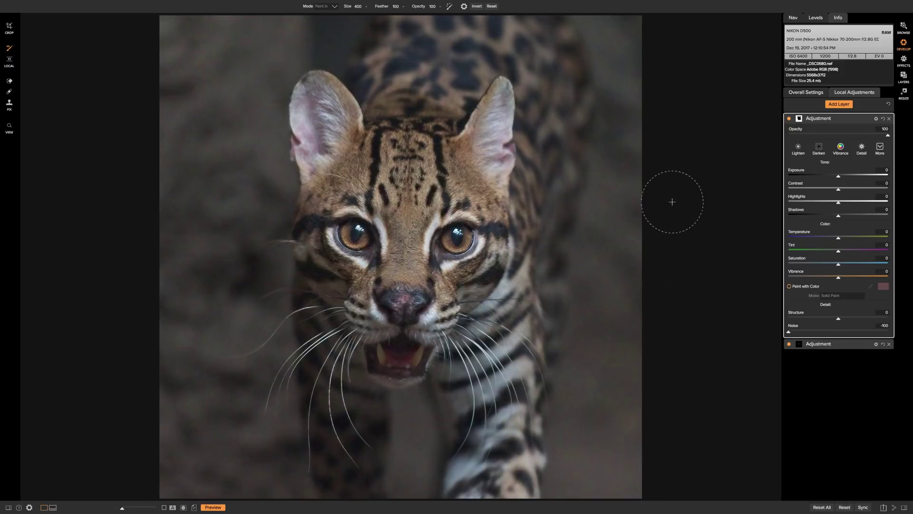
Compare the photo with and without the background noise-reduction layer
left_click(790, 119)
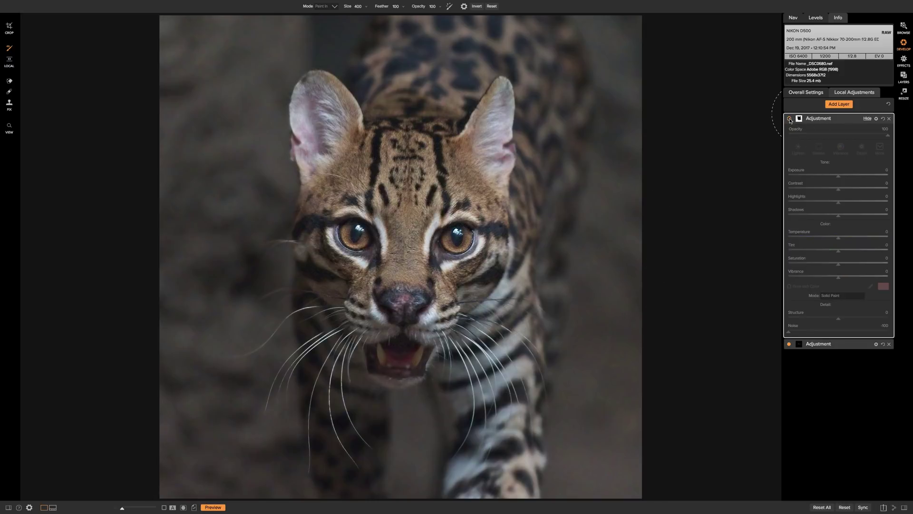
left_click(789, 120)
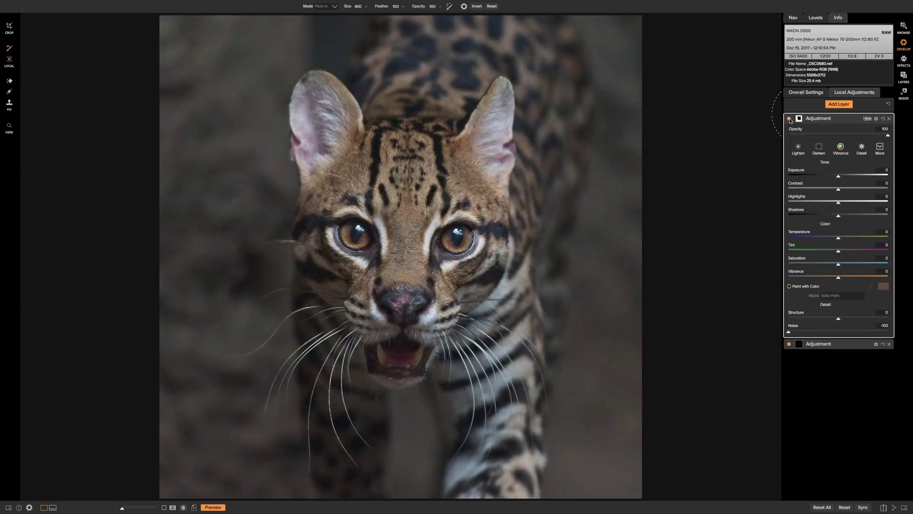
left_click(789, 120)
left_click(790, 119)
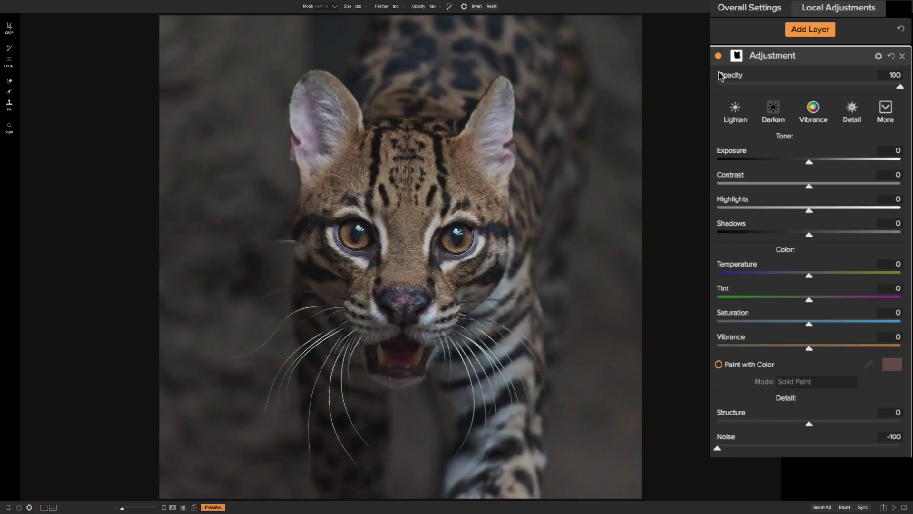
Copy the noise layer's mask onto a new Darken adjustment layer and lower that layer's Exposure to -1.5
mouse_move(760, 58)
left_click(737, 56)
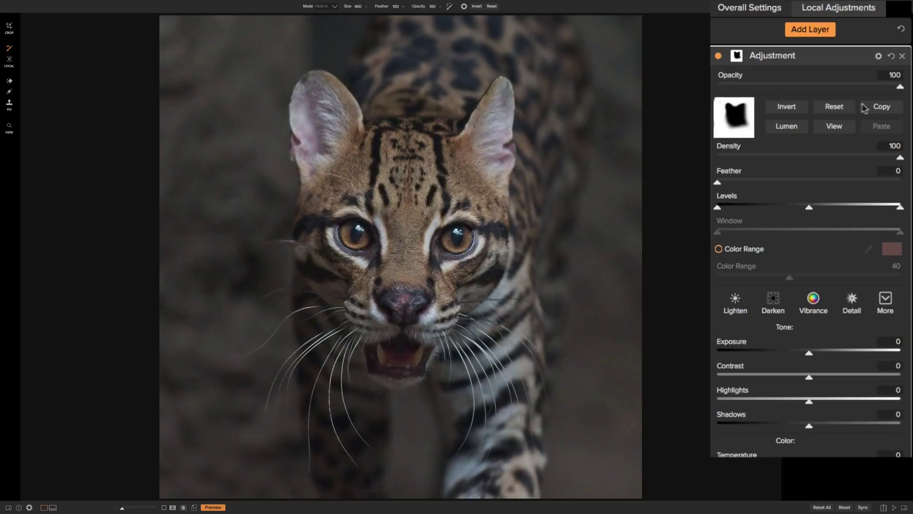
left_click(881, 108)
left_click(809, 30)
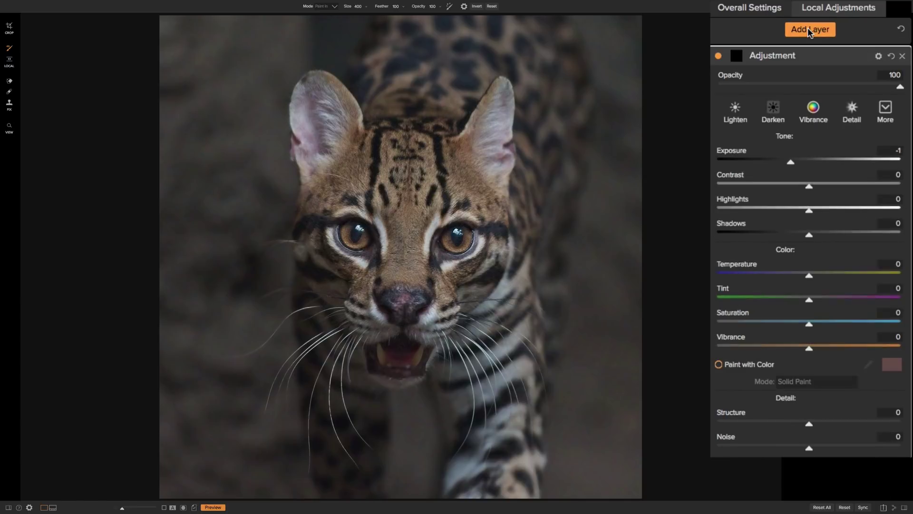
left_click(773, 111)
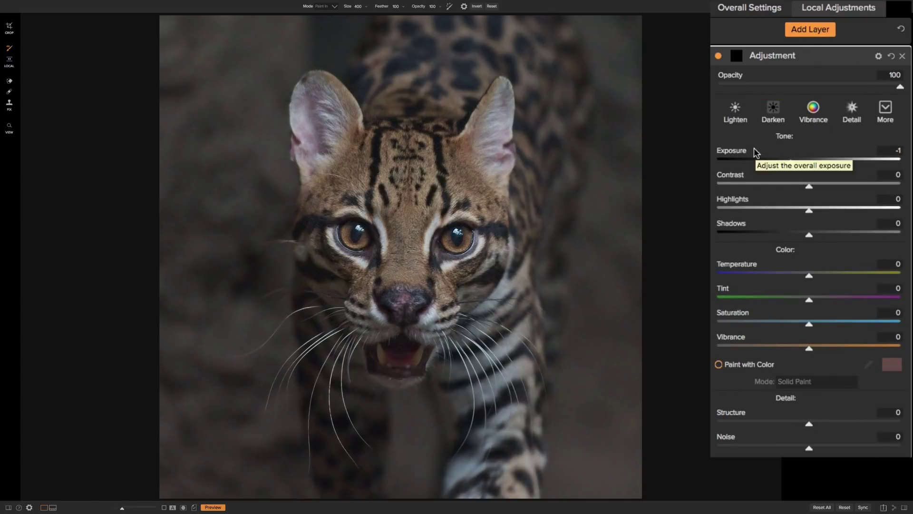
left_click(738, 56)
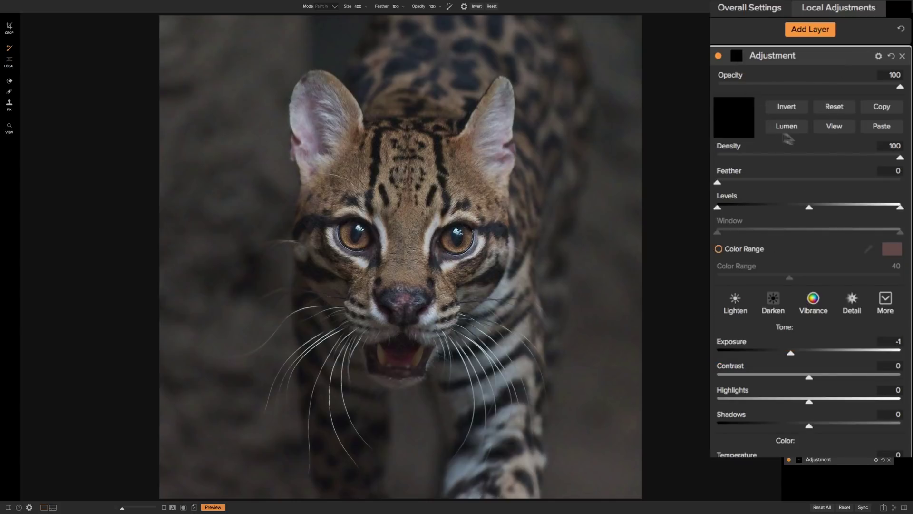
left_click(885, 128)
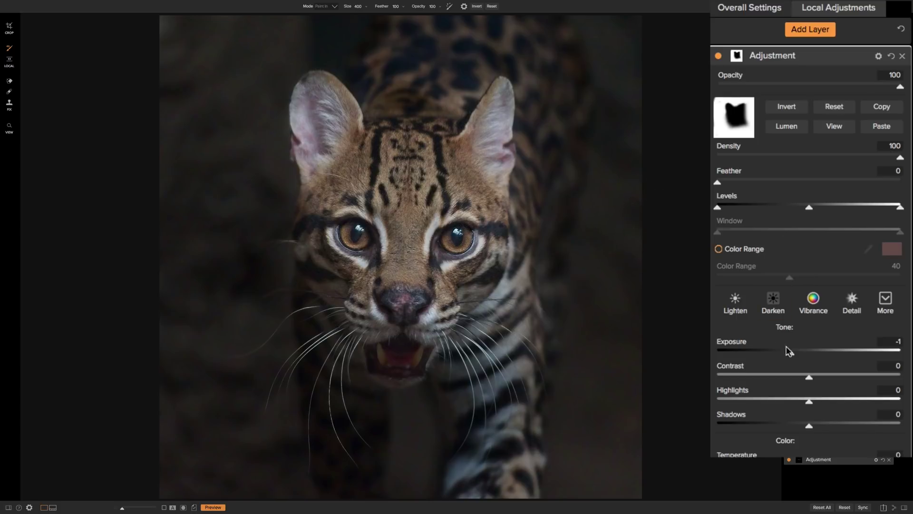
left_click_drag(791, 351, 782, 350)
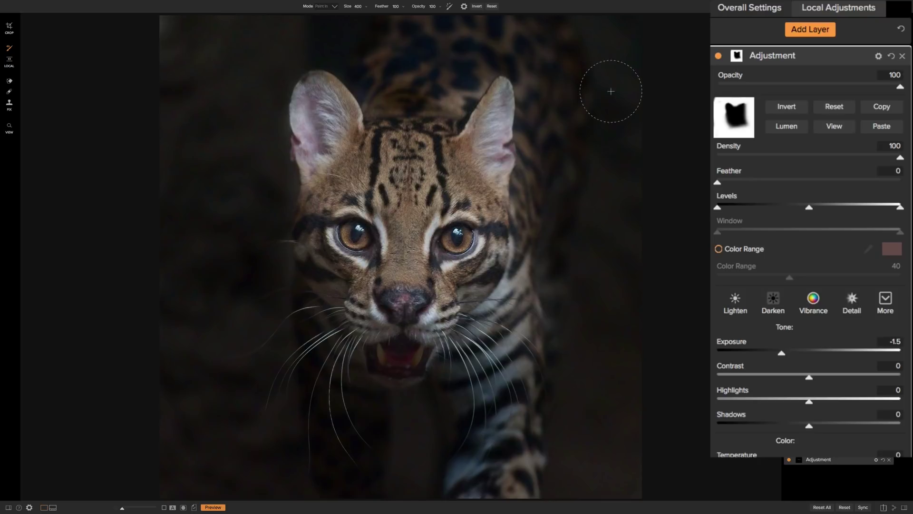
Invert the pasted mask to target the cat's face, reset Exposure to 0 and set Structure to 27
left_click(787, 111)
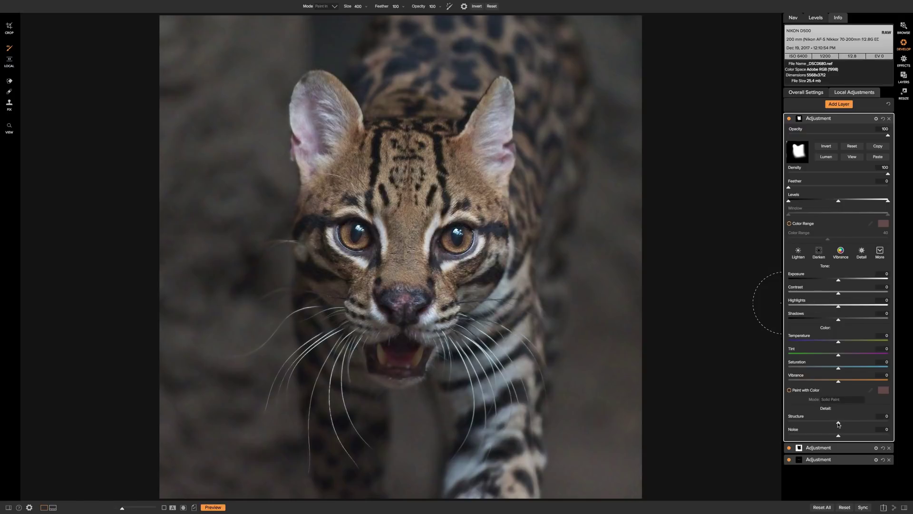
left_click_drag(838, 423, 858, 424)
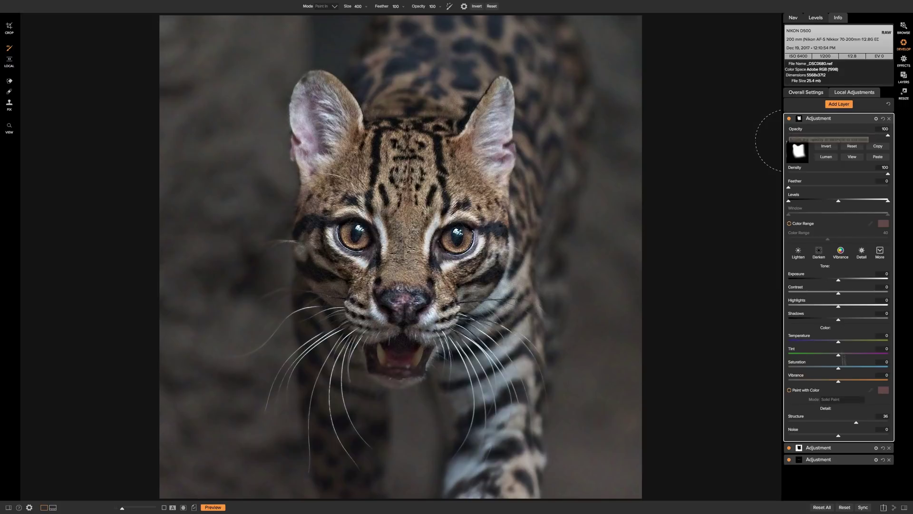
left_click_drag(858, 425, 852, 423)
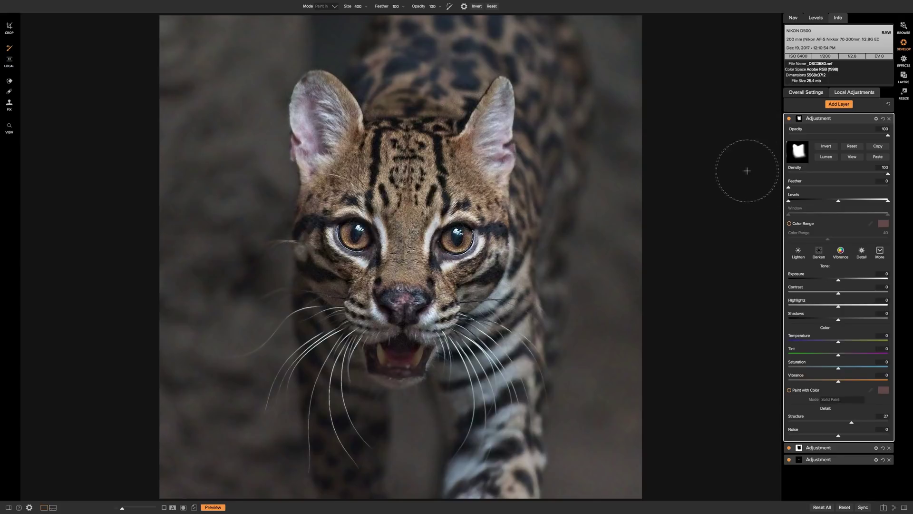
Collapse the top adjustment layer and compare the photo with each of the three local adjustments turned off and on
left_click(840, 120)
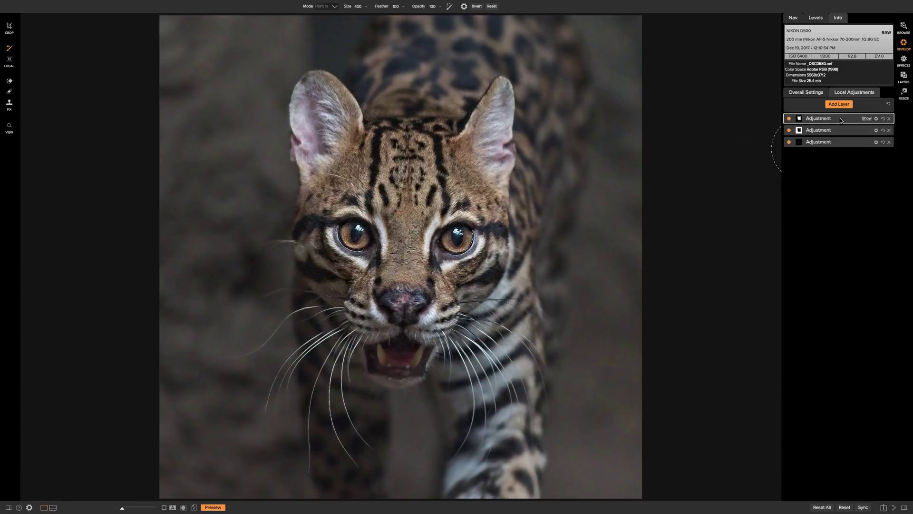
left_click(789, 118)
left_click(789, 131)
left_click(790, 142)
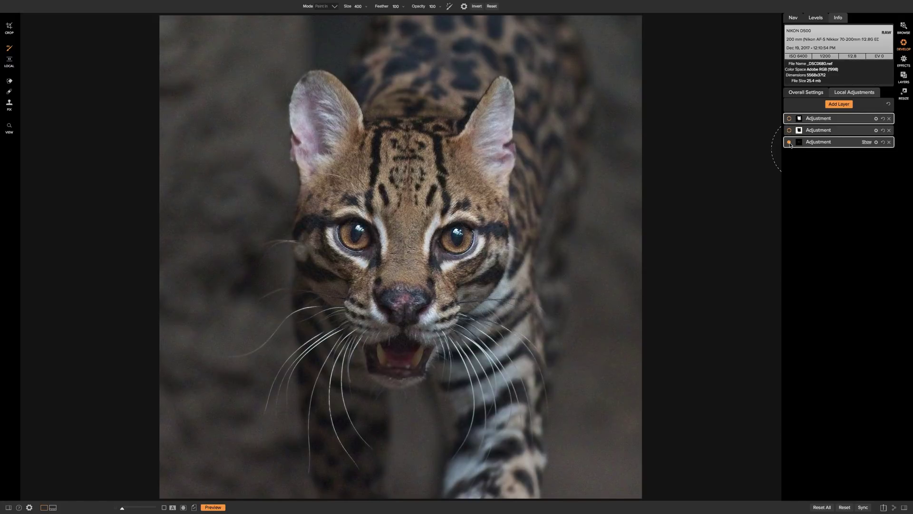
left_click(790, 142)
left_click(790, 142)
left_click(790, 142)
left_click(789, 142)
left_click(790, 142)
left_click(789, 142)
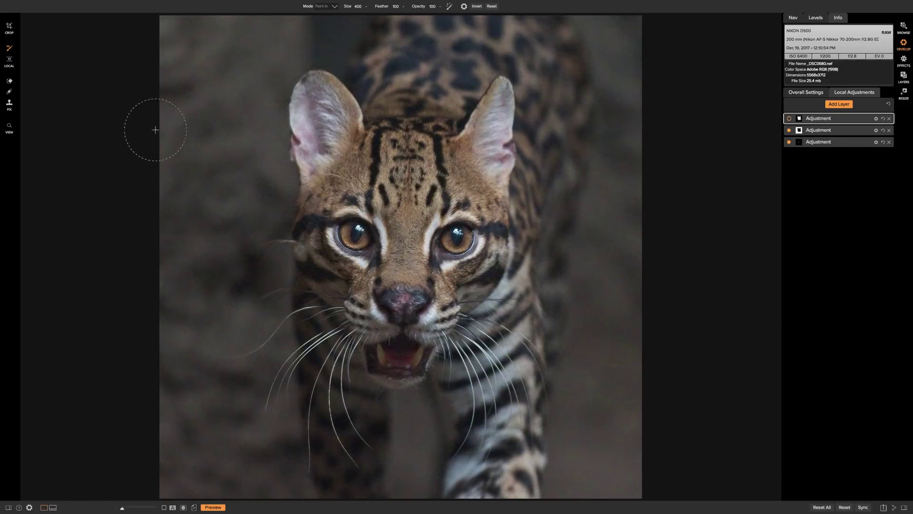
left_click(790, 118)
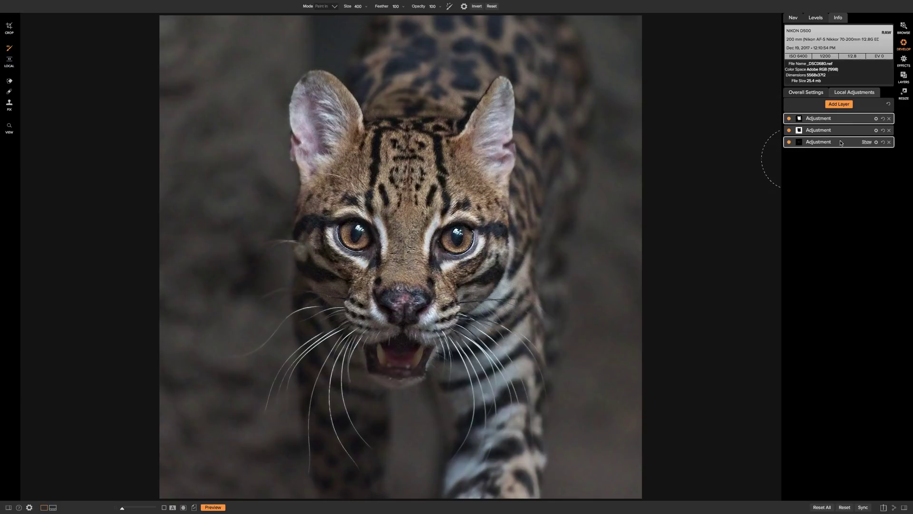
Expand the top adjustment layer, inspect its face mask as a red overlay and in Grayscale, and hide the mask
left_click(842, 122)
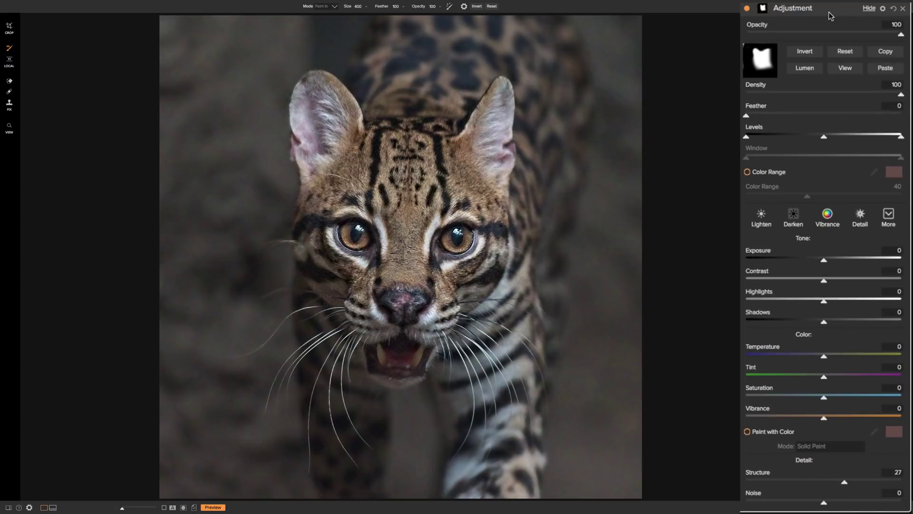
left_click(846, 69)
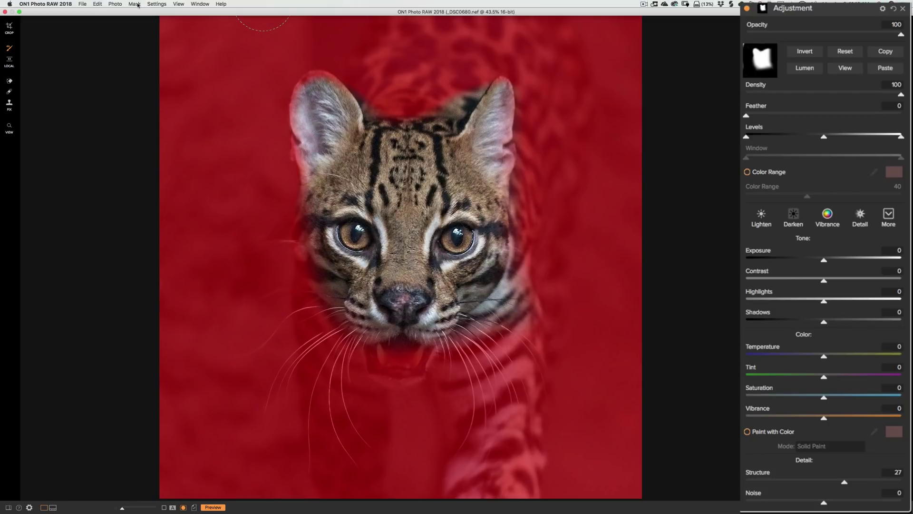
left_click(135, 4)
mouse_move(164, 66)
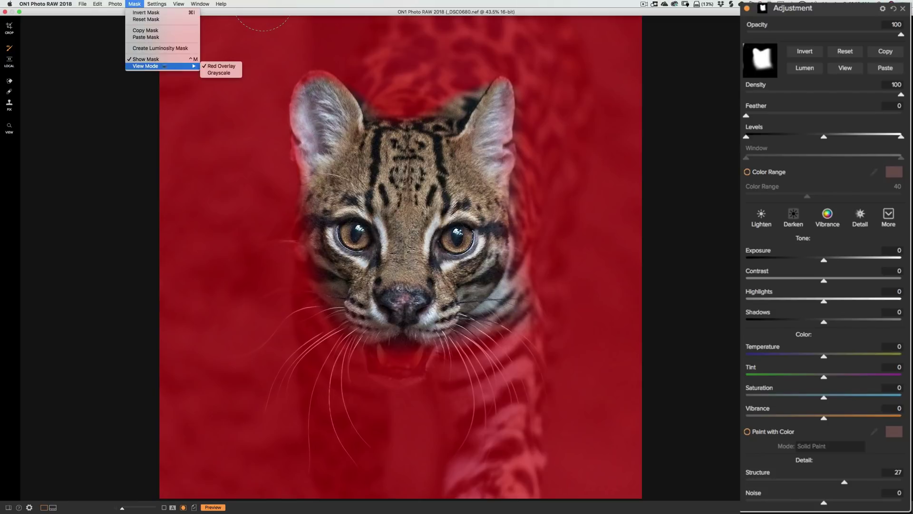
left_click(209, 74)
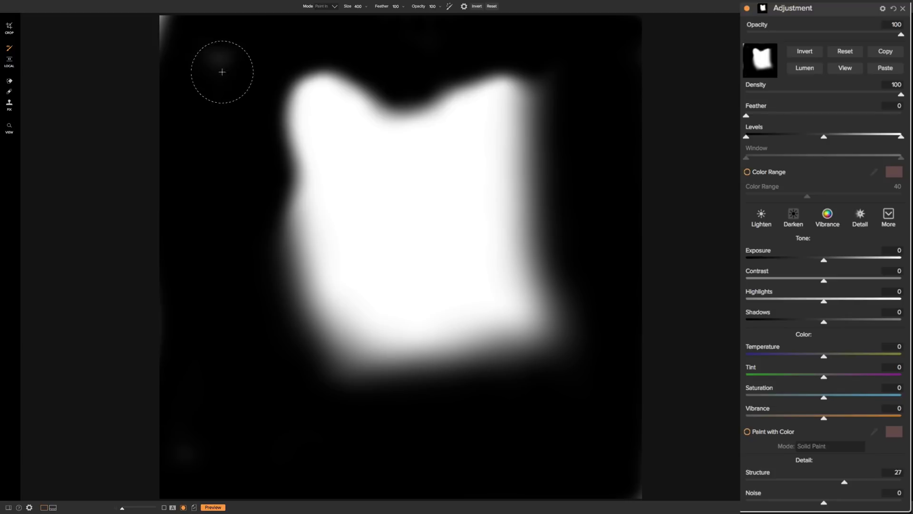
left_click(840, 68)
left_click(844, 70)
left_click(845, 70)
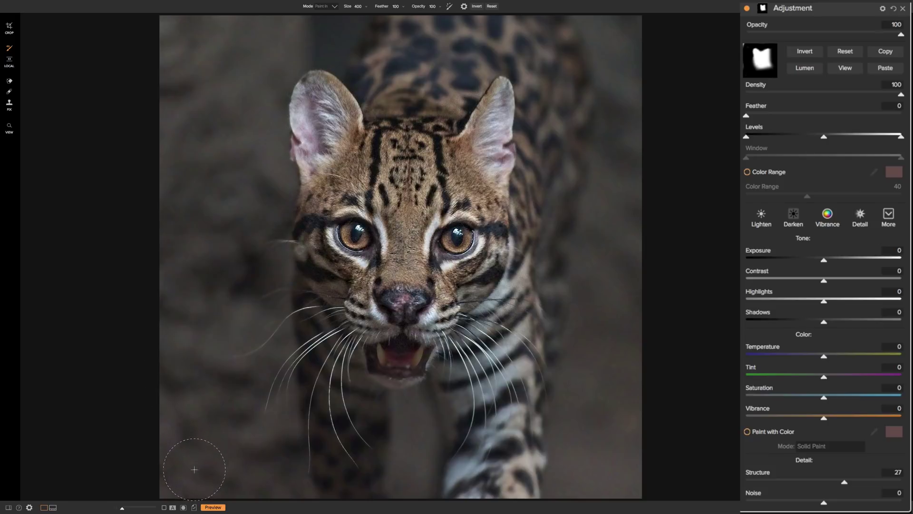